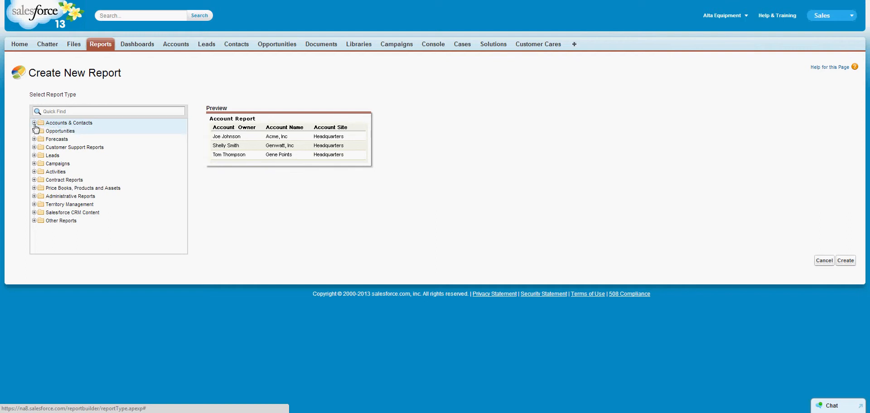
- Create a new report using the Contacts & Accounts report type from the Accounts & Contacts category
{"action": "left_click", "coordinate": [34, 123]}
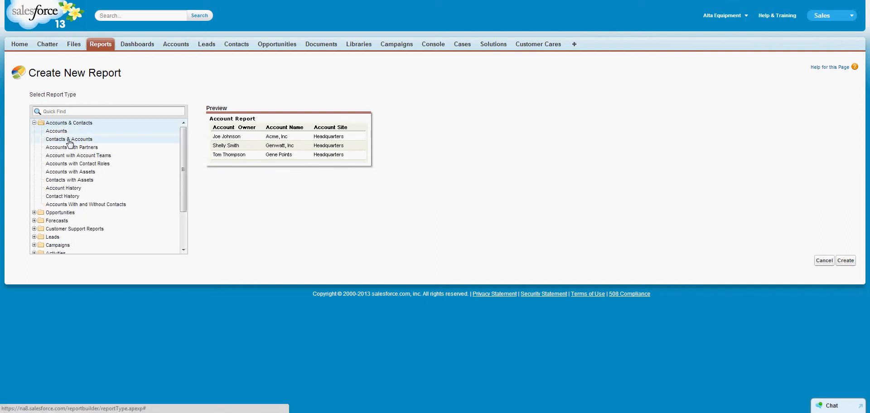
{"action": "left_click", "coordinate": [70, 142]}
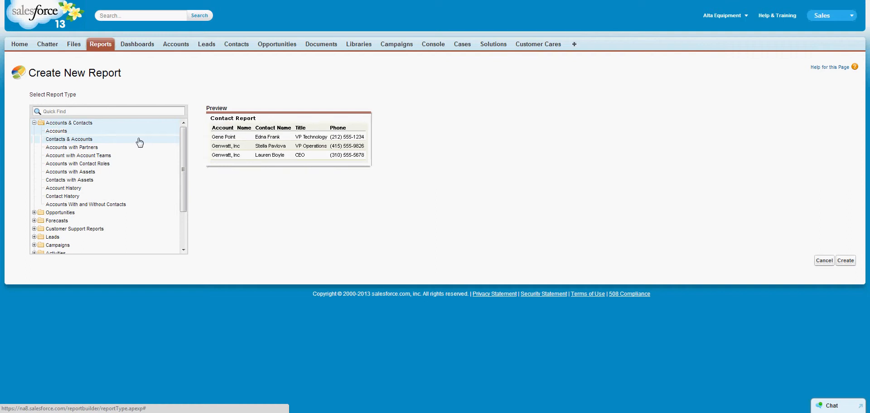
{"action": "left_click", "coordinate": [846, 261]}
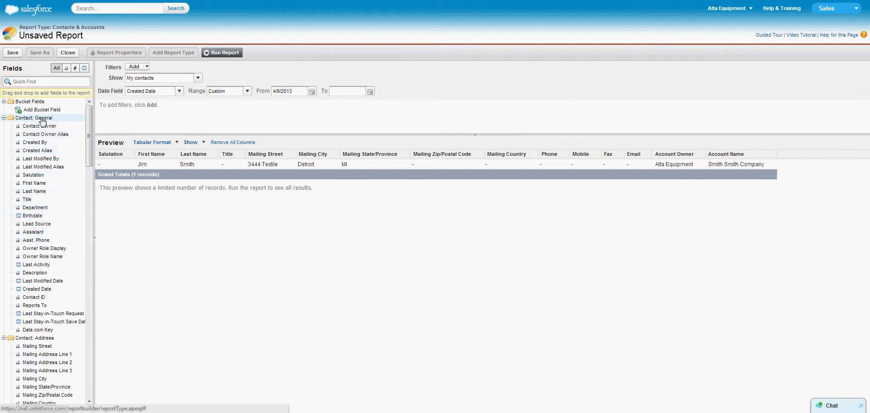
- Look through the available contact and account fields, including the address, general and custom info groups
{"action": "scroll", "coordinate": [45, 149], "scroll_direction": "down", "scroll_amount": 15}
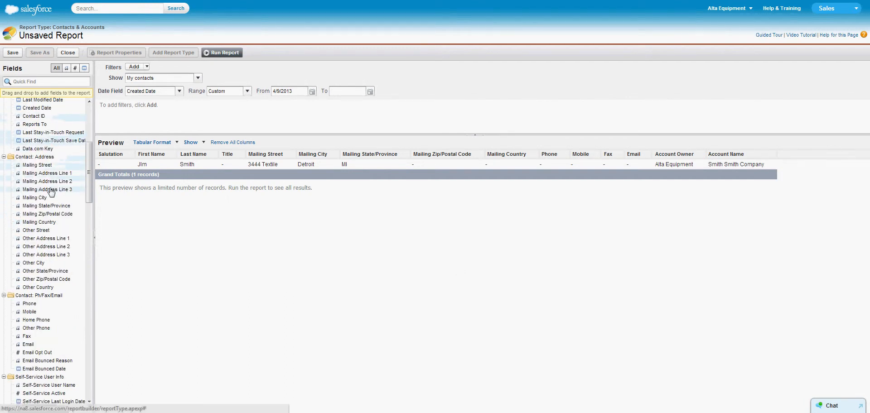
{"action": "scroll", "coordinate": [51, 192], "scroll_direction": "down", "scroll_amount": 10}
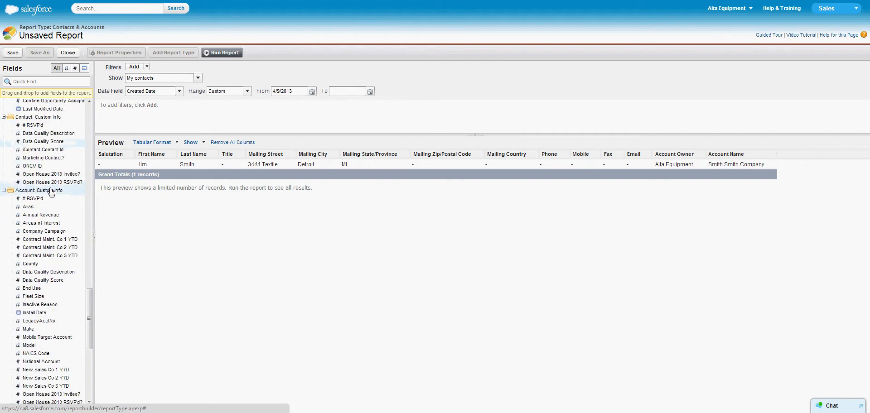
{"action": "scroll", "coordinate": [51, 192], "scroll_direction": "up", "scroll_amount": 20}
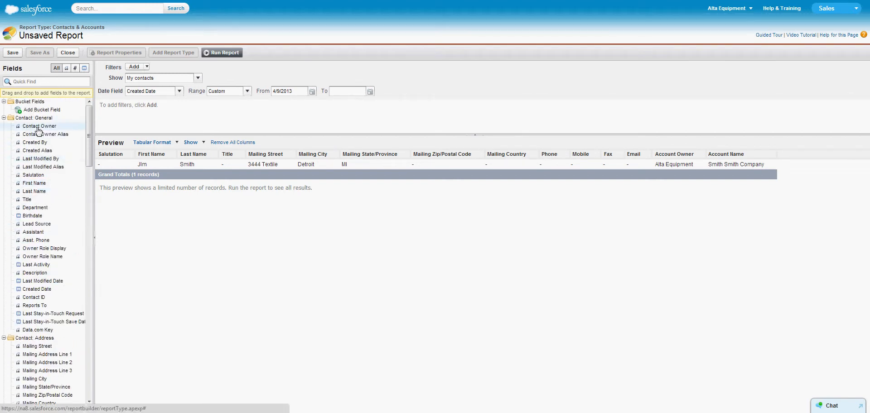
{"action": "scroll", "coordinate": [39, 245], "scroll_direction": "down", "scroll_amount": 12}
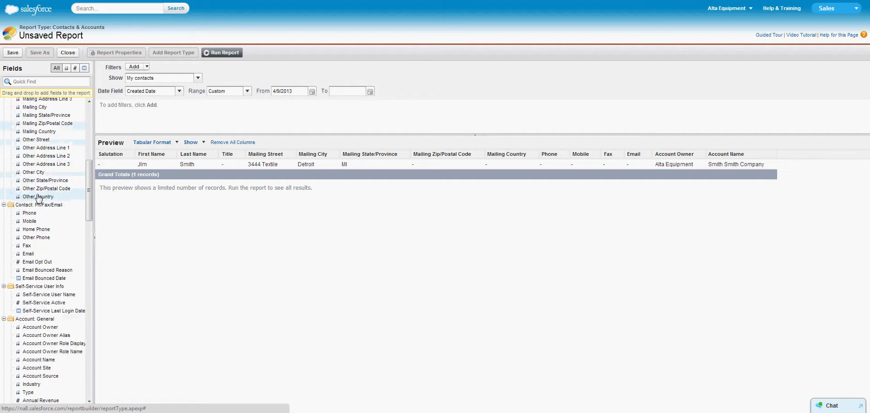
{"action": "scroll", "coordinate": [39, 198], "scroll_direction": "down", "scroll_amount": 4}
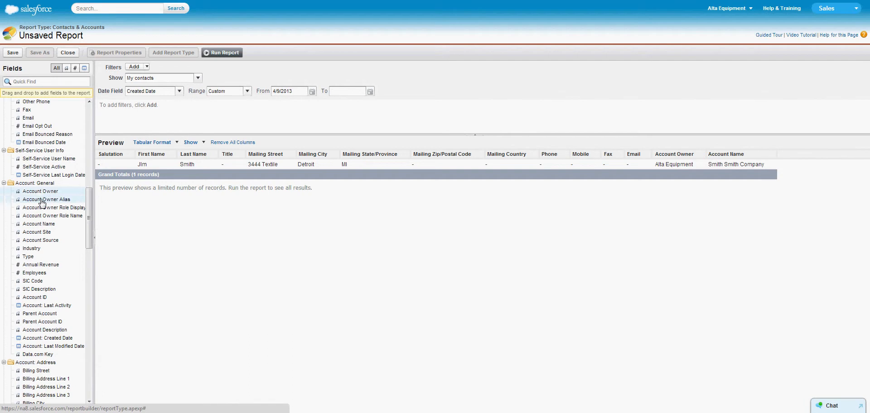
{"action": "scroll", "coordinate": [40, 234], "scroll_direction": "down", "scroll_amount": 15}
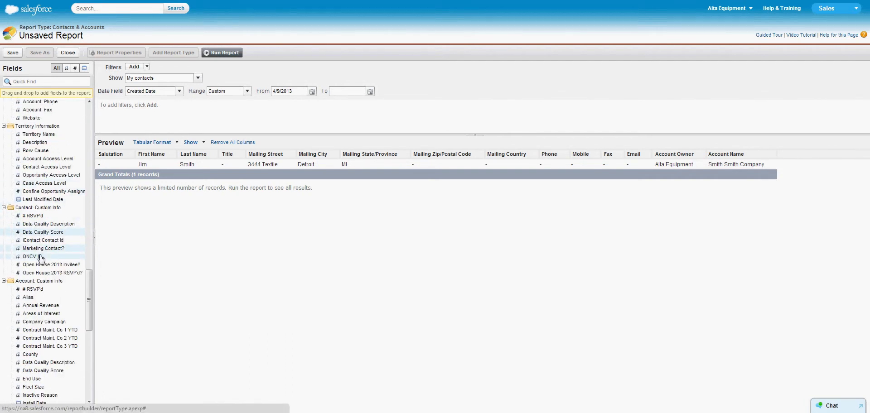
{"action": "scroll", "coordinate": [40, 281], "scroll_direction": "down", "scroll_amount": 2}
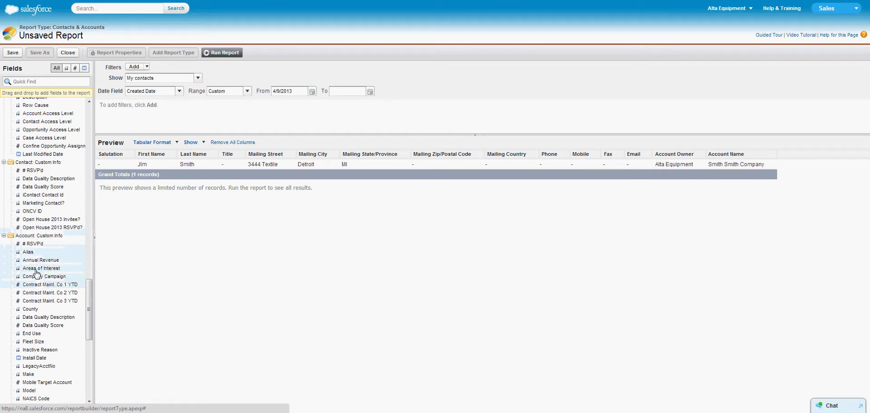
{"action": "left_click_drag", "start_coordinate": [64, 292], "coordinate": [89, 216]}
{"action": "left_click", "coordinate": [90, 109]}
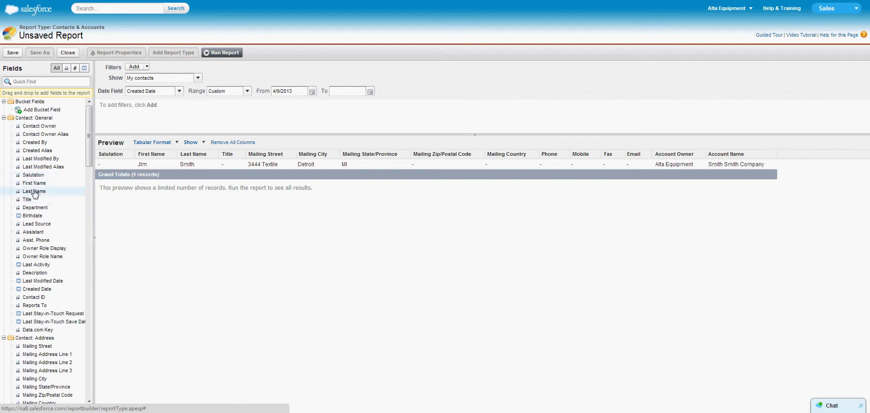
- Add a field filter requiring Last Name to contain the first surname
{"action": "left_click_drag", "start_coordinate": [35, 194], "coordinate": [156, 117]}
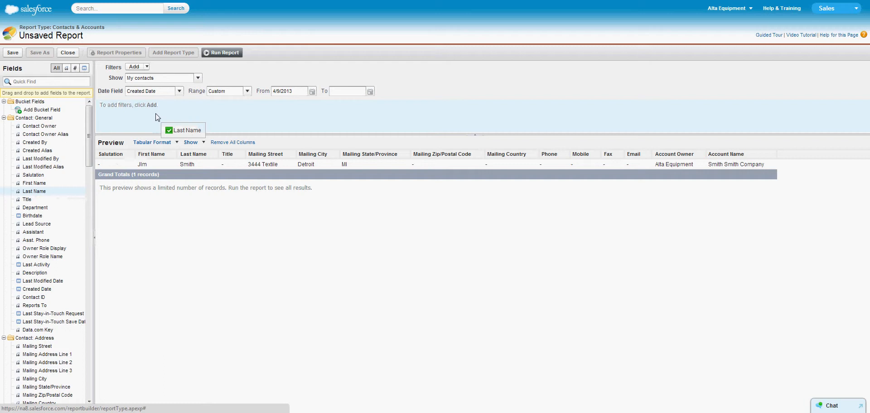
{"action": "left_click_drag", "start_coordinate": [156, 117], "coordinate": [157, 116]}
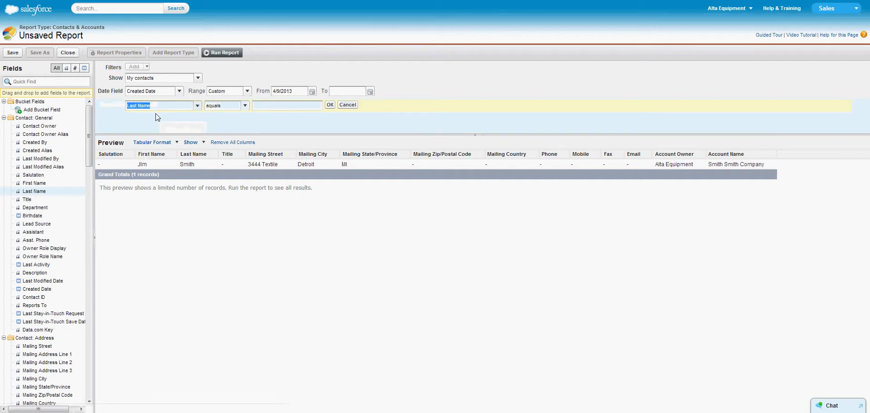
{"action": "left_click", "coordinate": [245, 106]}
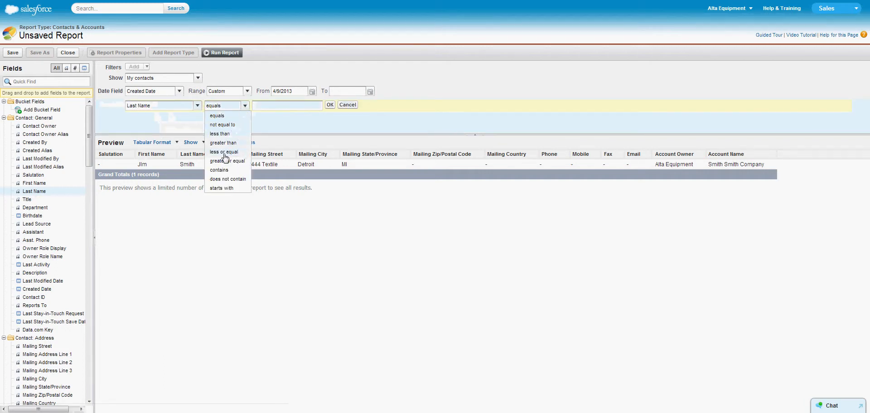
{"action": "left_click", "coordinate": [223, 171]}
{"action": "left_click", "coordinate": [294, 105]}
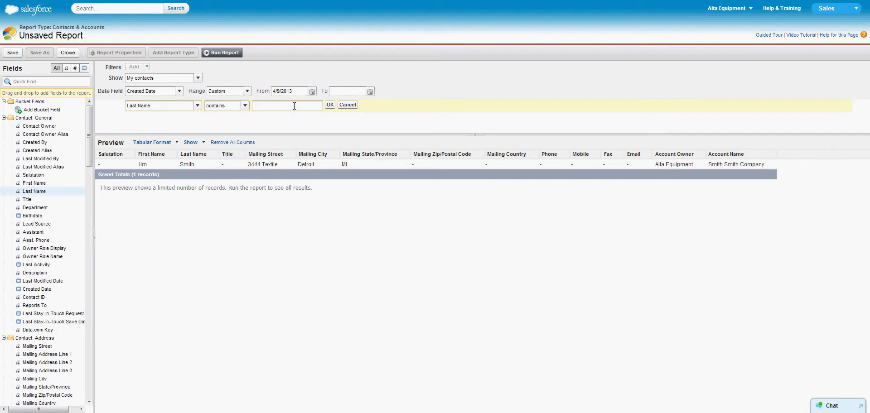
{"action": "type", "text": "johnson"}
{"action": "left_click", "coordinate": [330, 105]}
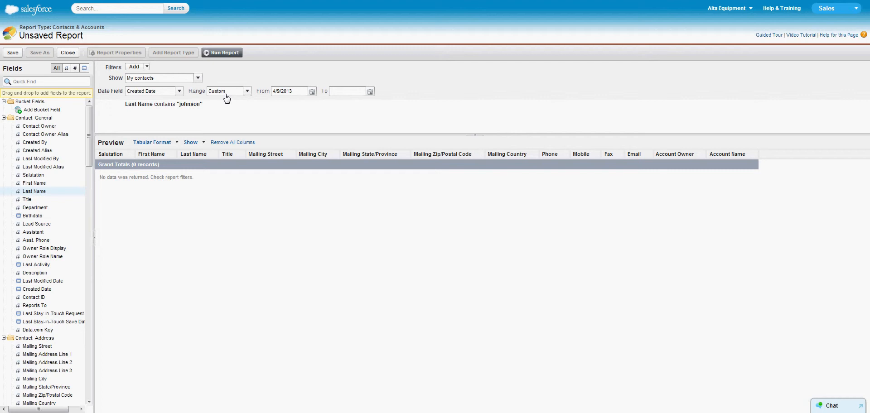
- Set the Created Date range to Previous FY and show All accounts
{"action": "left_click", "coordinate": [247, 91]}
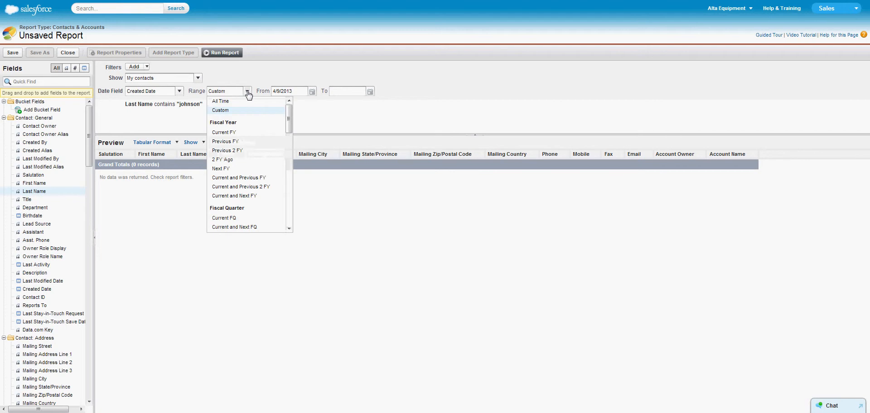
{"action": "left_click", "coordinate": [228, 143]}
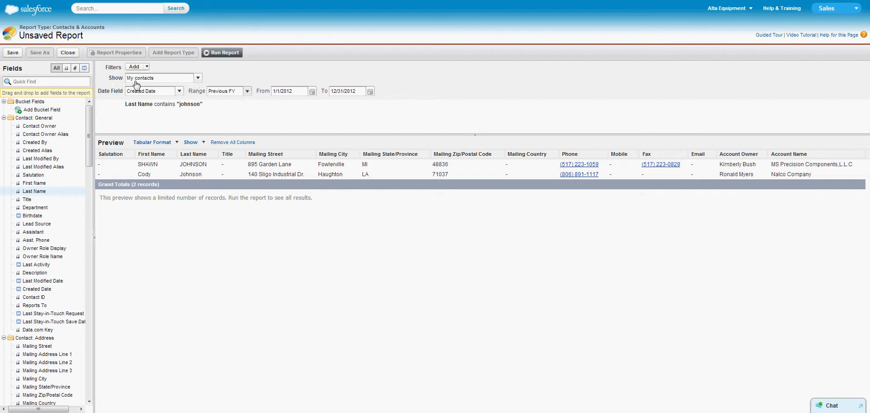
{"action": "left_click", "coordinate": [198, 79]}
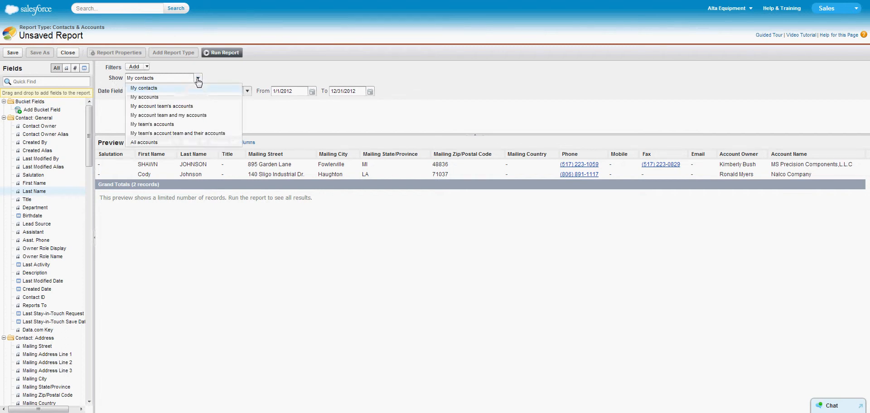
{"action": "left_click", "coordinate": [157, 142]}
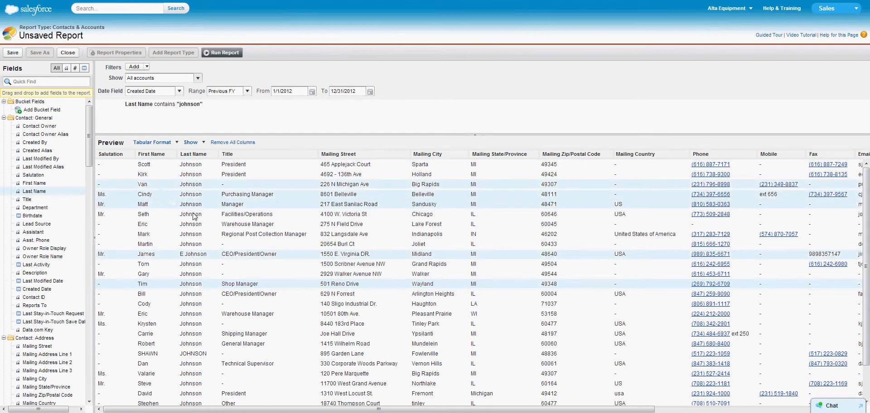
- Add a second filter so that First Name does not contain the first name to exclude
{"action": "left_click_drag", "start_coordinate": [34, 183], "coordinate": [186, 111]}
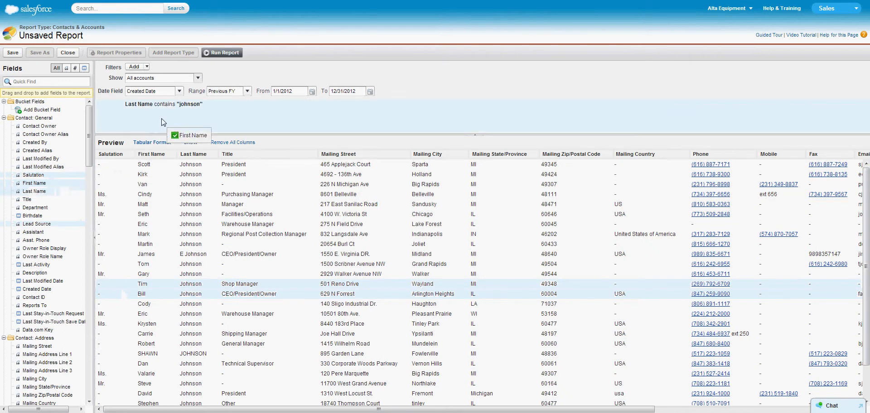
{"action": "left_click", "coordinate": [245, 116]}
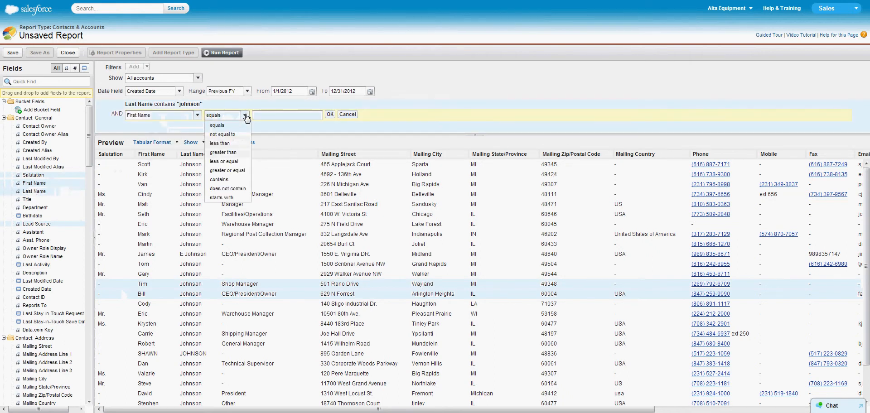
{"action": "left_click", "coordinate": [226, 190]}
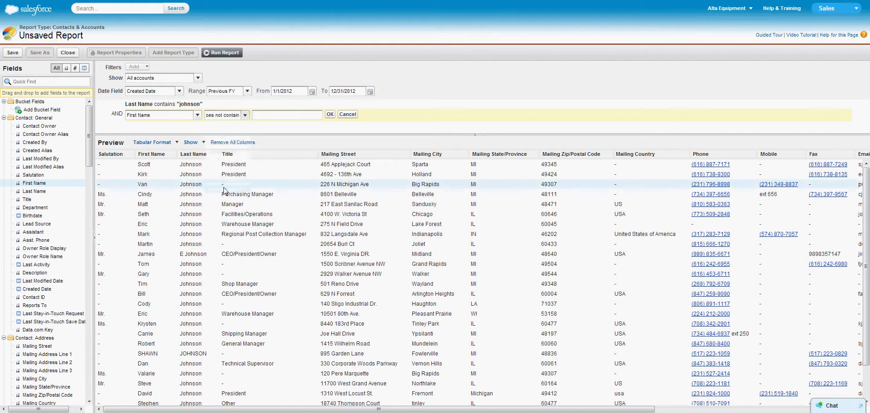
{"action": "left_click", "coordinate": [271, 117]}
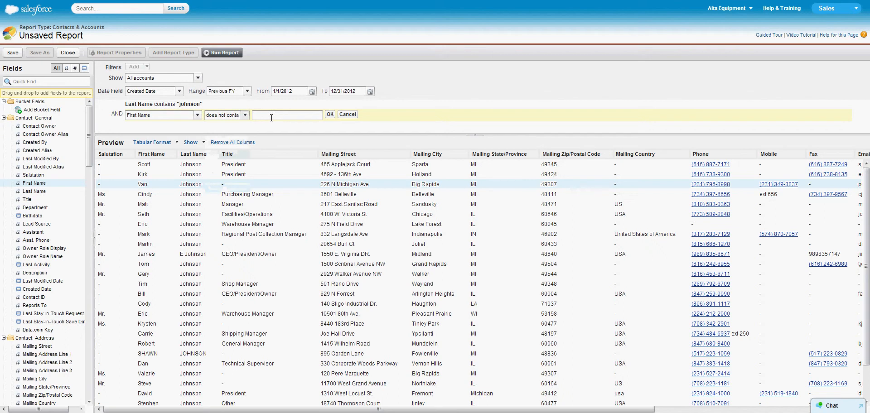
{"action": "type", "text": "cindy"}
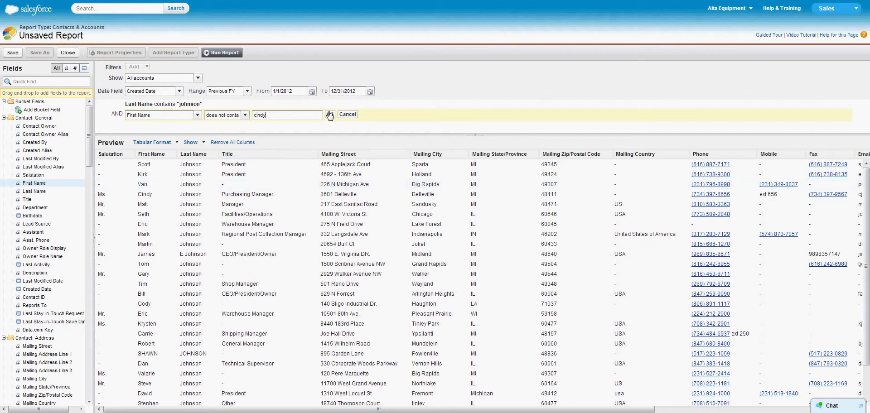
{"action": "left_click", "coordinate": [329, 115]}
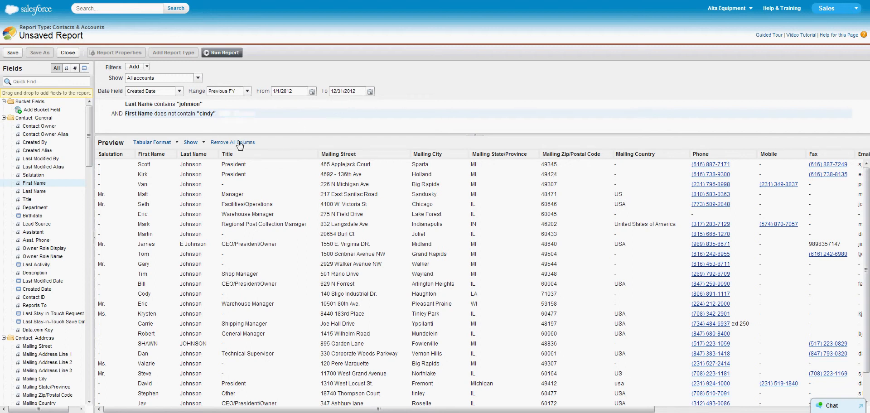
- Add a third filter requiring Last Name to contain the other surname
{"action": "left_click_drag", "start_coordinate": [50, 191], "coordinate": [201, 119]}
{"action": "left_click", "coordinate": [245, 125]}
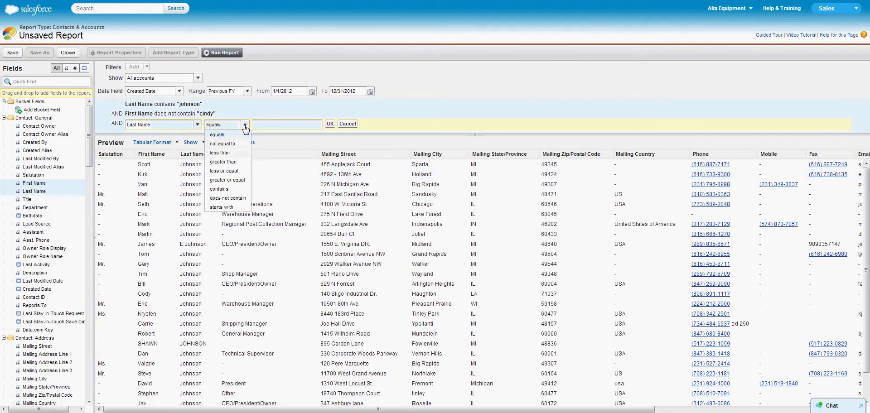
{"action": "left_click", "coordinate": [228, 188]}
{"action": "left_click", "coordinate": [275, 125]}
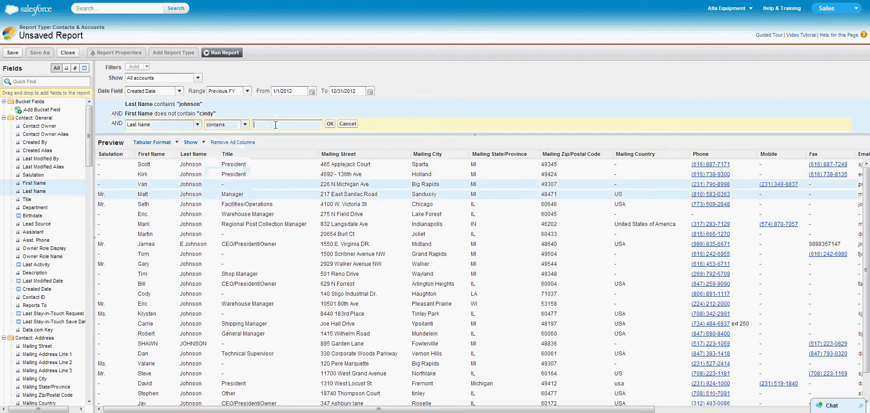
{"action": "type", "text": "smith"}
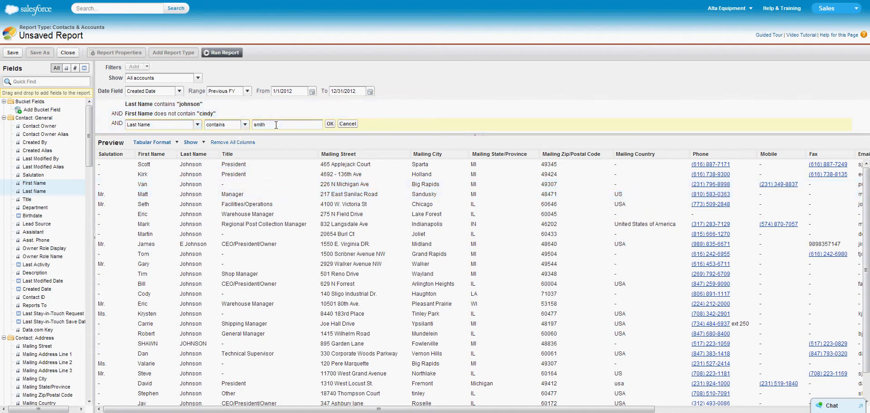
{"action": "left_click", "coordinate": [330, 124]}
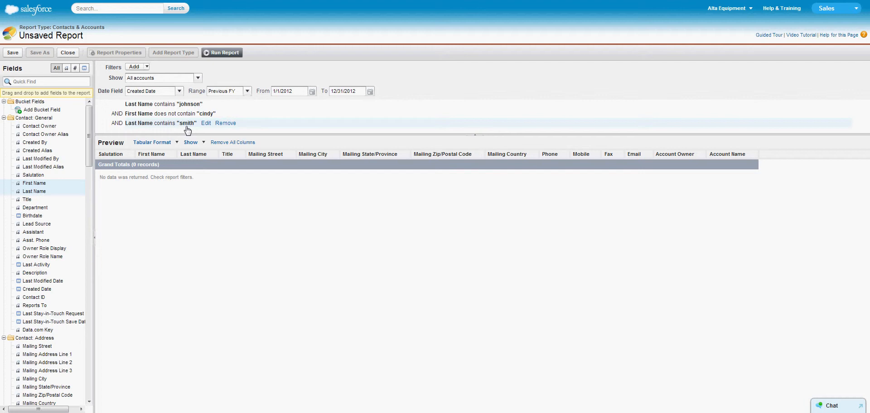
- Add filter logic to the report and set it to (1 or 3) AND 2
{"action": "left_click", "coordinate": [145, 67]}
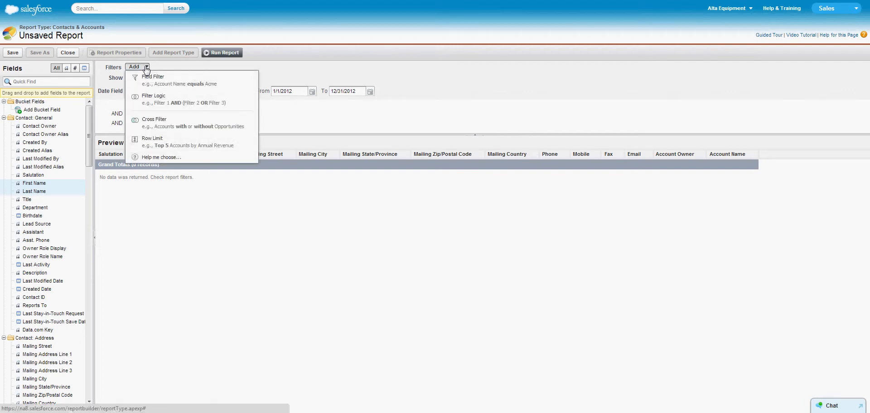
{"action": "left_click", "coordinate": [172, 104]}
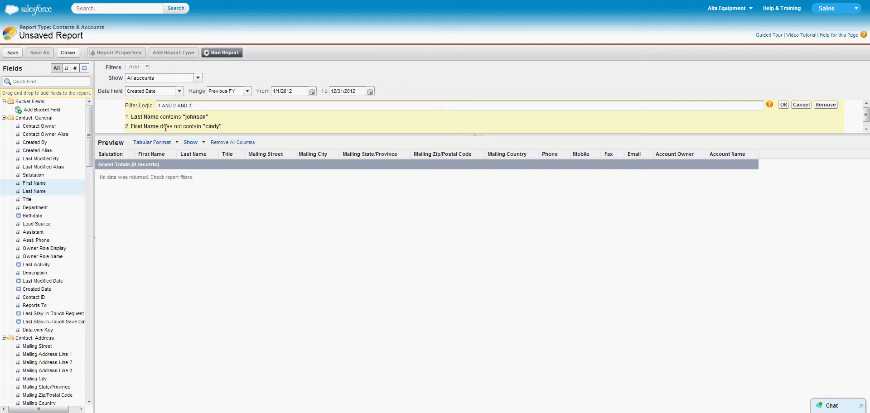
{"action": "double_click", "coordinate": [165, 106]}
{"action": "type", "text": "or 3)"}
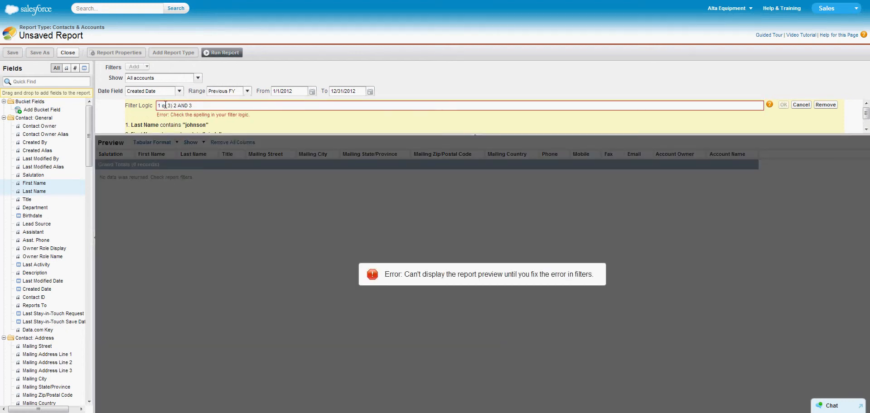
{"action": "key", "text": "Home"}
{"action": "type", "text": "("}
{"action": "key", "text": "Delete"}
{"action": "key", "text": "Delete"}
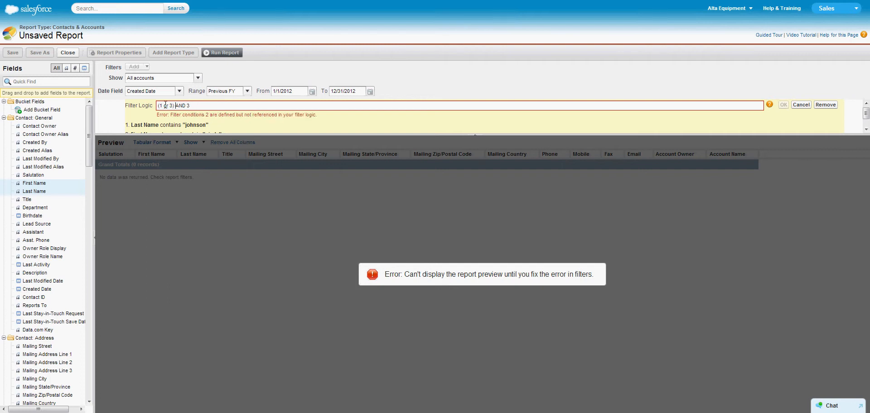
{"action": "key", "text": "Delete"}
{"action": "type", "text": "2"}
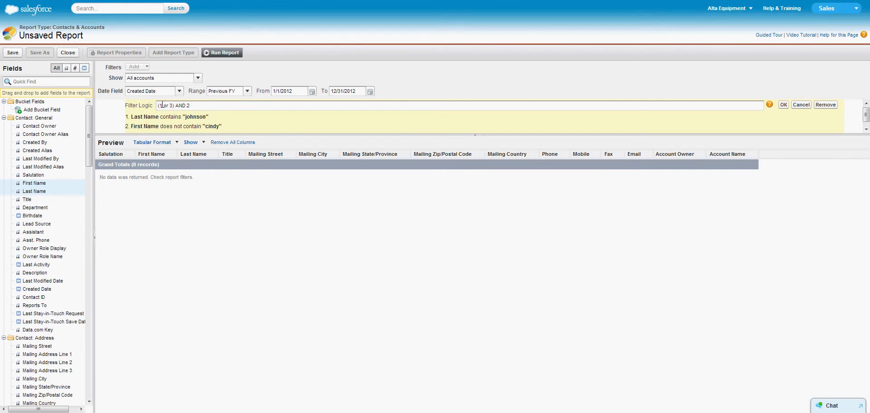
{"action": "left_click", "coordinate": [784, 105]}
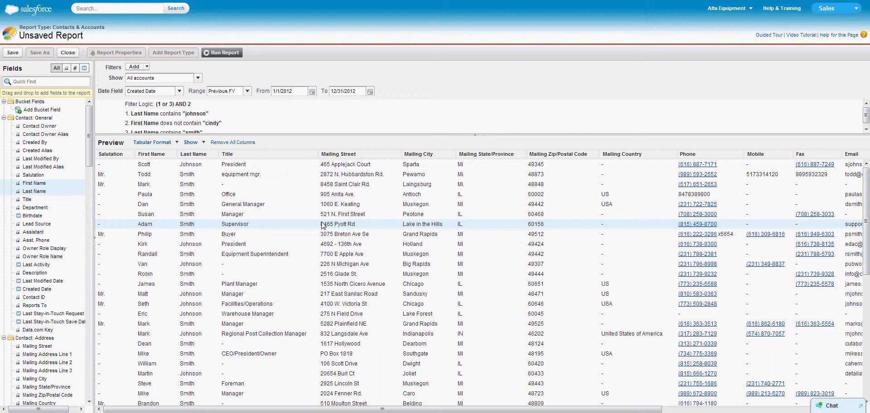
{"action": "left_click", "coordinate": [13, 53]}
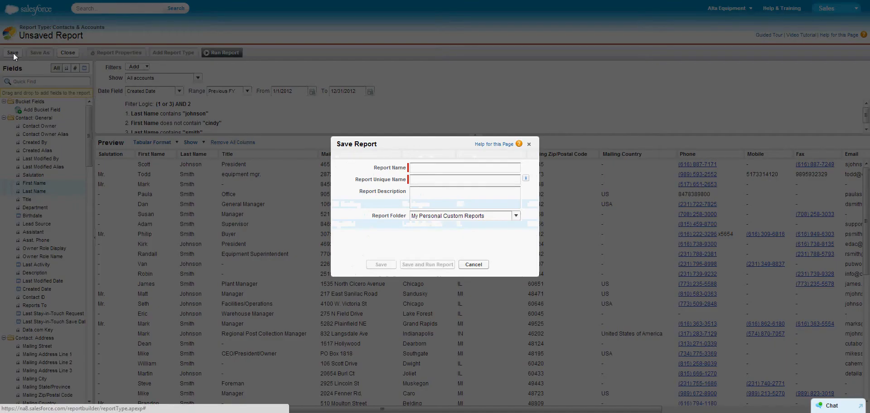
{"action": "left_click", "coordinate": [429, 164]}
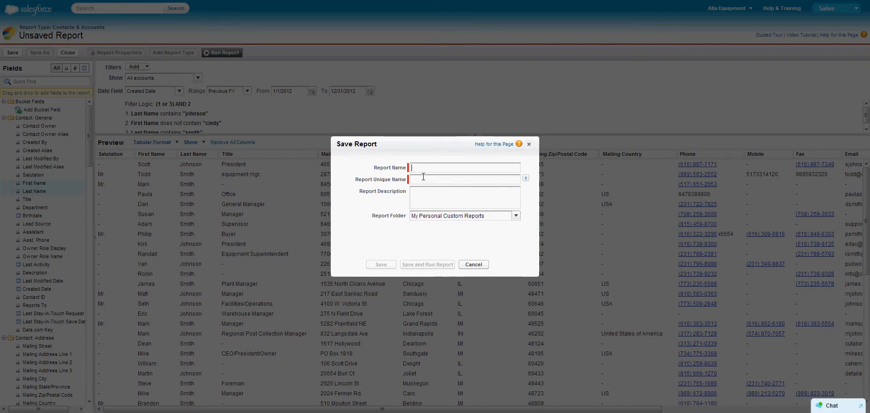
{"action": "left_click", "coordinate": [515, 216]}
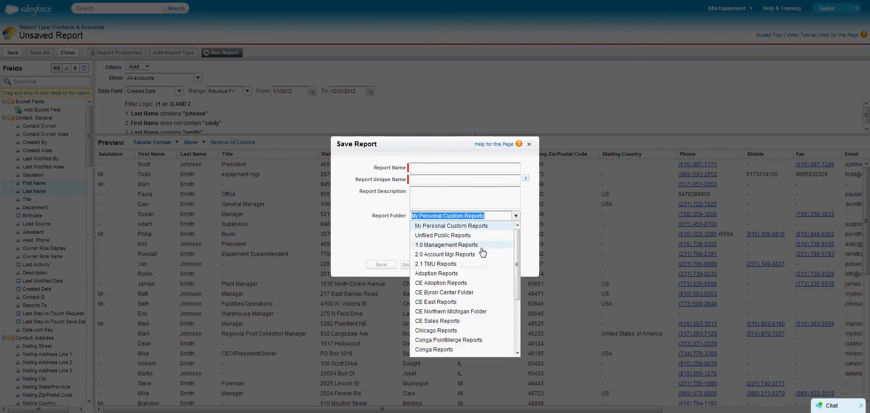
{"action": "left_click", "coordinate": [466, 172]}
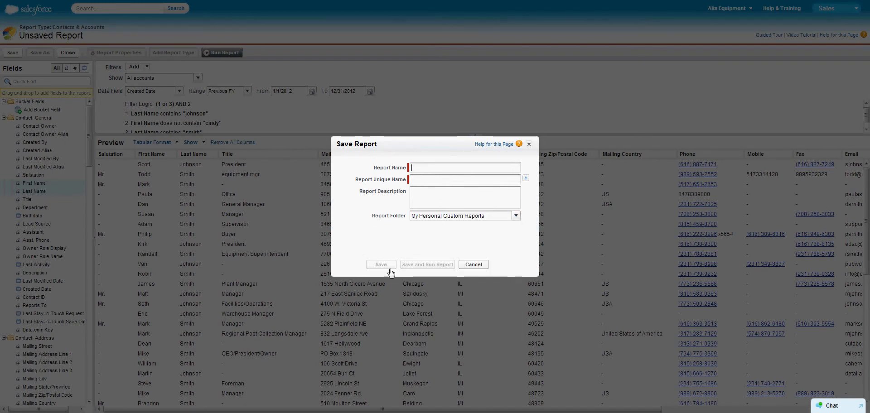
{"action": "left_click", "coordinate": [473, 264]}
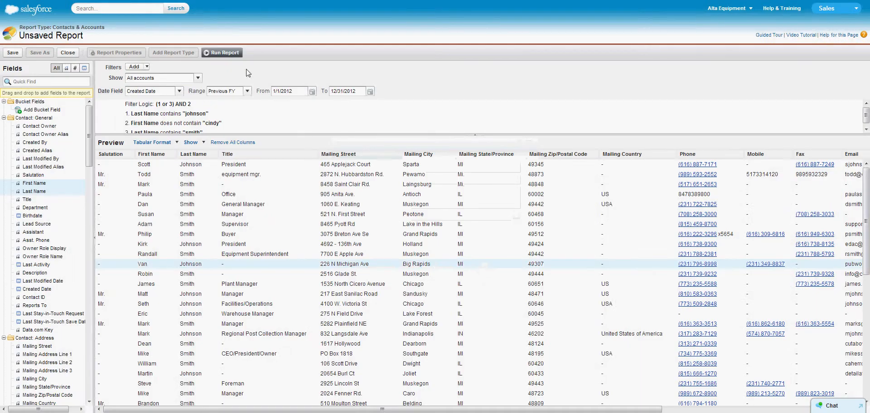
- Run the unsaved contact report with its current filters and review the listed contact rows
{"action": "left_click", "coordinate": [223, 53]}
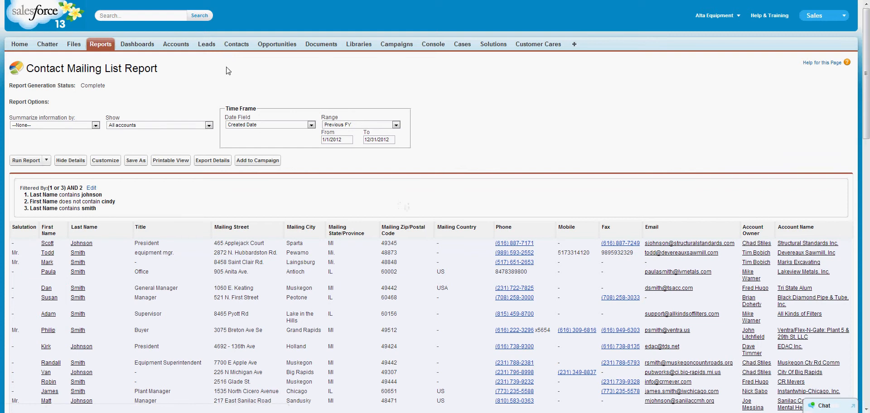
{"action": "scroll", "coordinate": [298, 208], "scroll_direction": "down", "scroll_amount": 5}
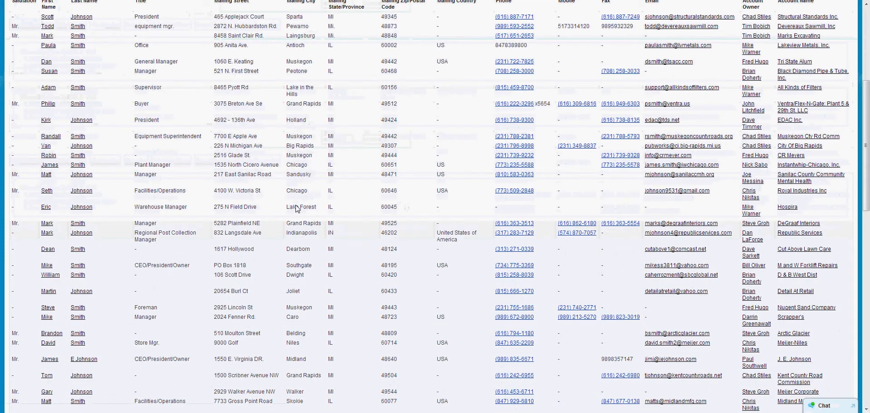